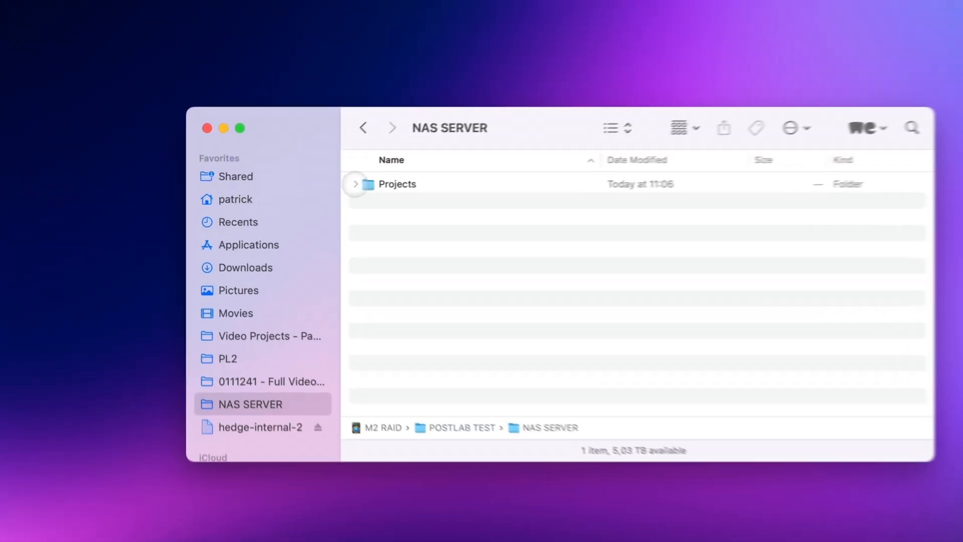
- Expand the Projects and Rock Climber folders on the NAS SERVER to examine the project's folder structure
click(373, 180)
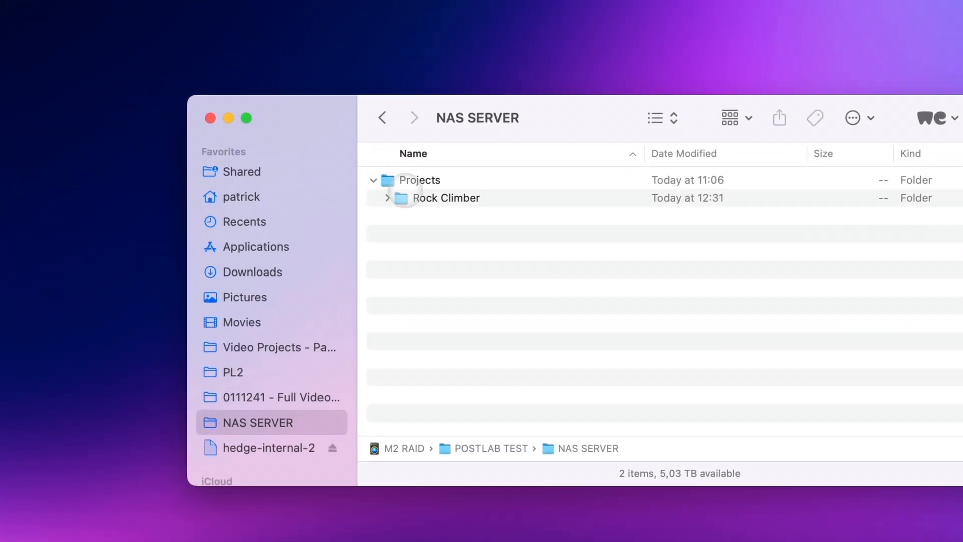
click(408, 197)
click(387, 197)
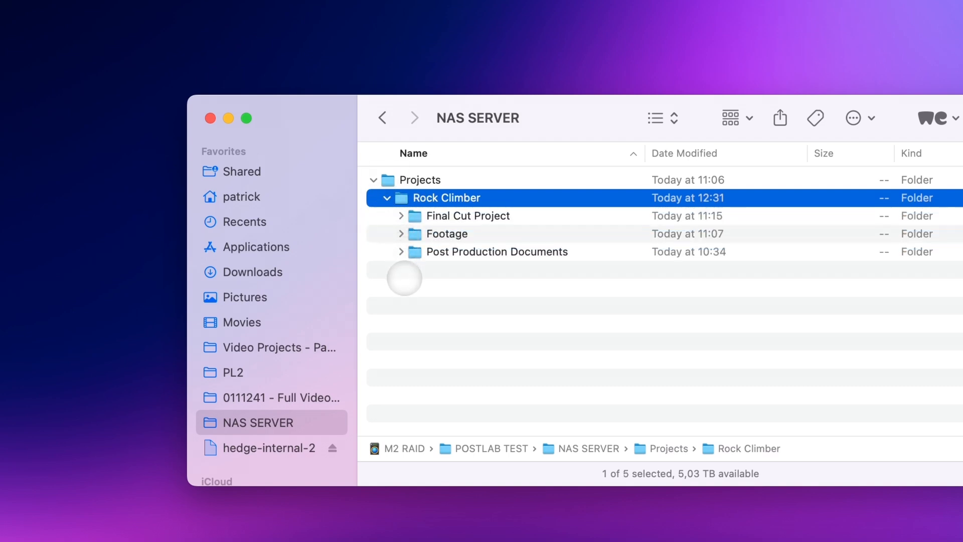
click(652, 323)
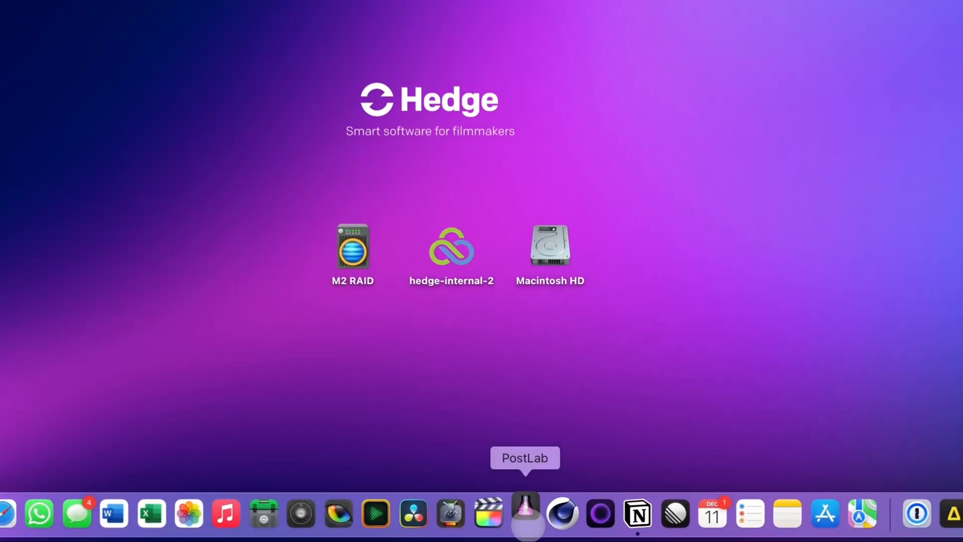
- Launch PostLab and create a new team named Editing Team in the Rock Climber folder under Projects on the NAS SERVER
click(524, 513)
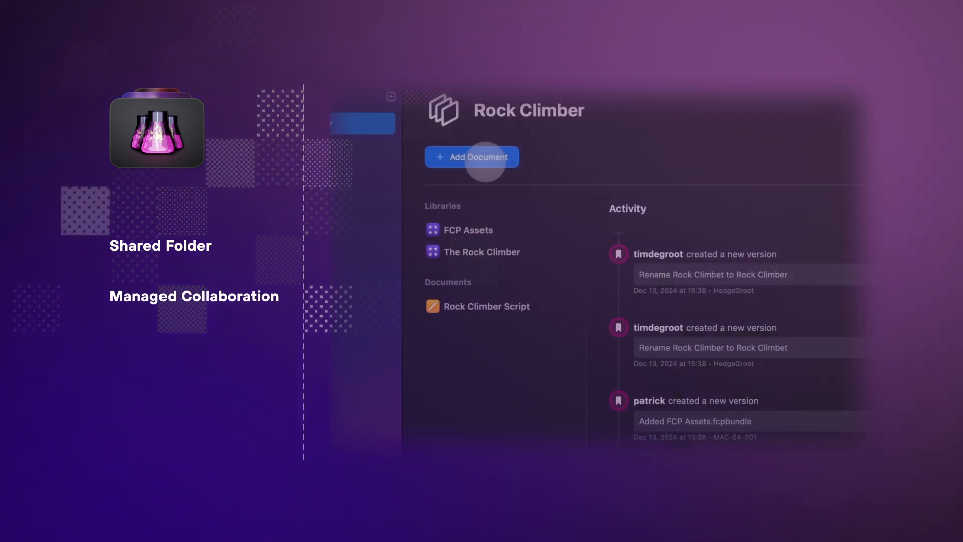
click(483, 159)
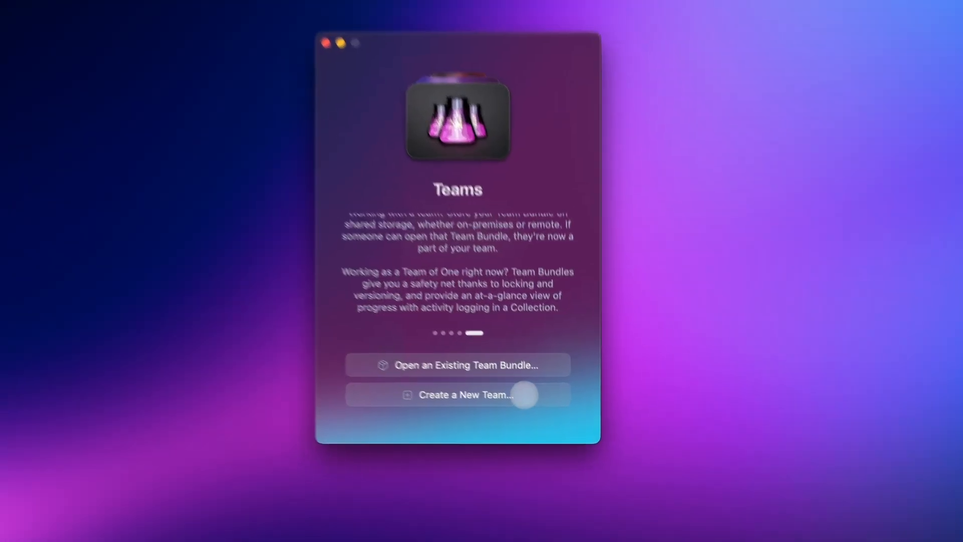
click(539, 406)
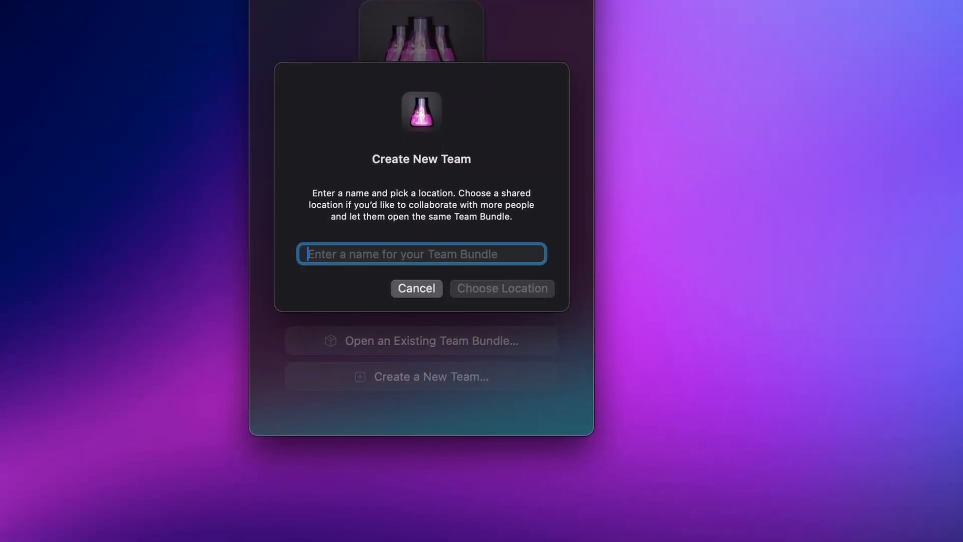
text(Editing Team)
click(529, 291)
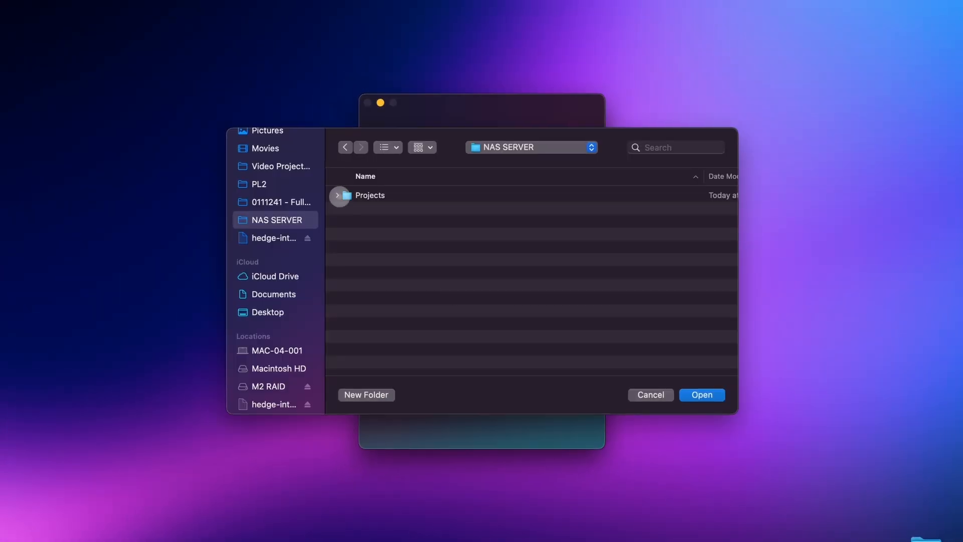
click(346, 208)
click(434, 207)
click(708, 394)
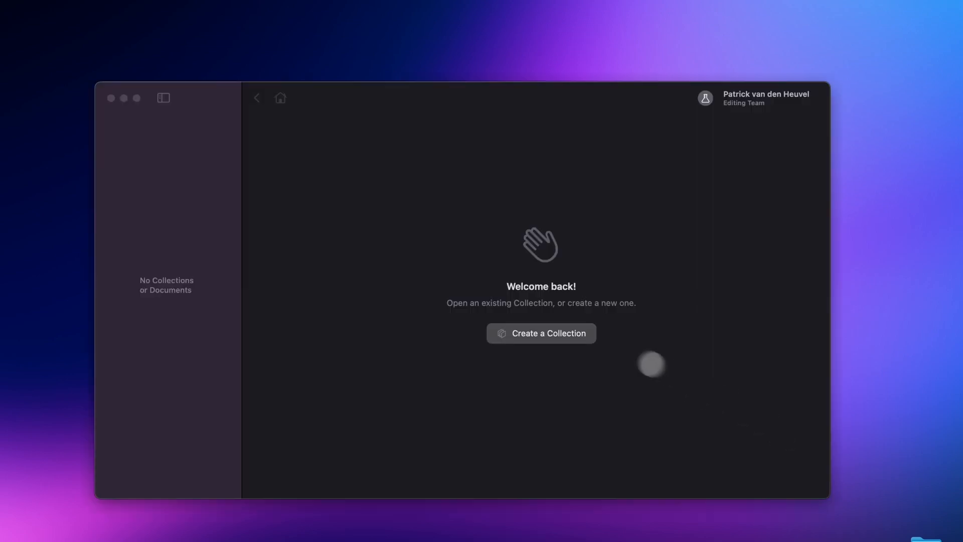
- Create a new collection named Rock Climber in the Editing Team
click(581, 334)
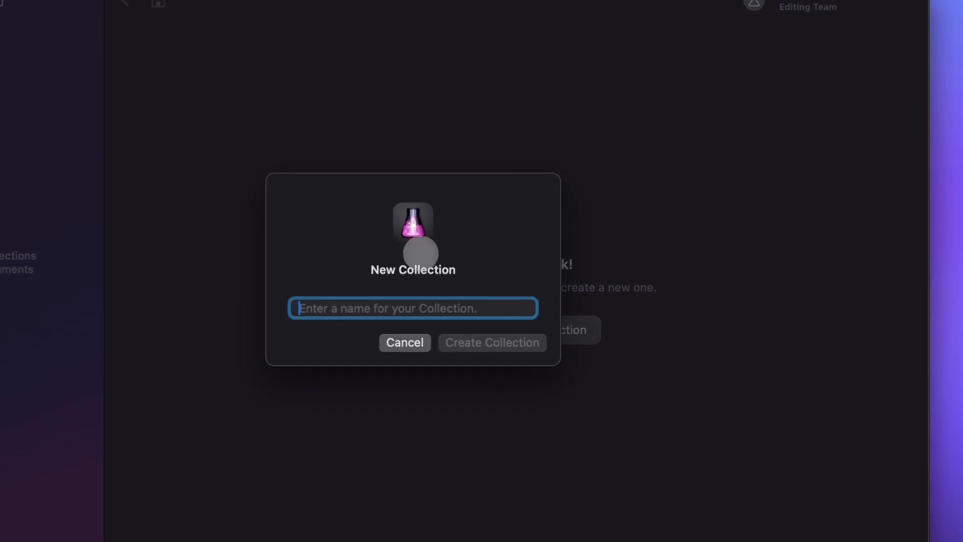
text(Rock Climber)
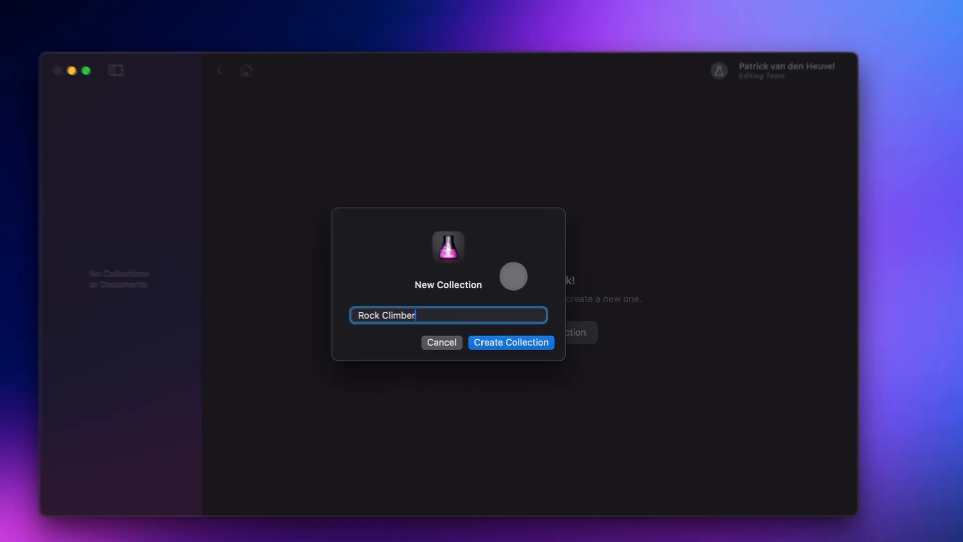
click(537, 344)
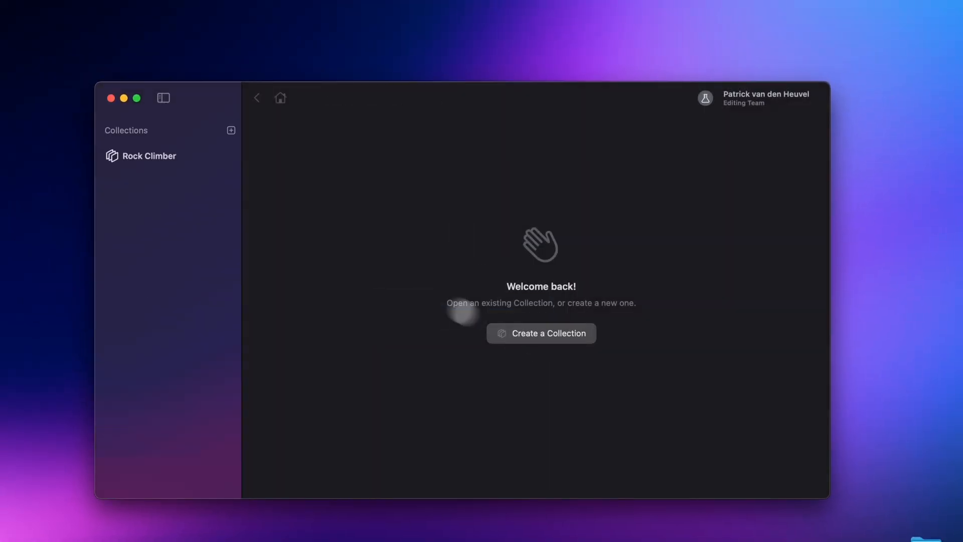
- Open the Rock Climber collection and import The Rock Climber library from the Final Cut Project folder
click(176, 156)
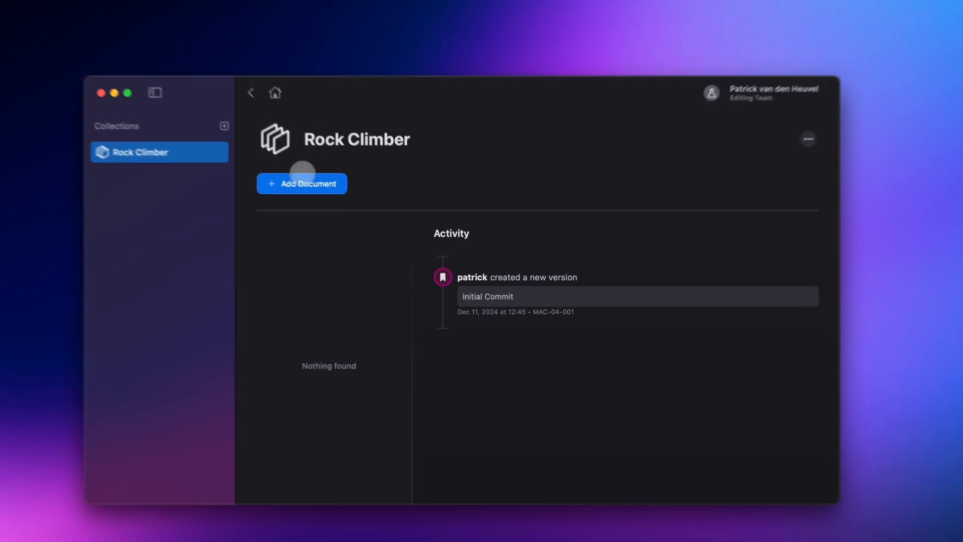
click(305, 186)
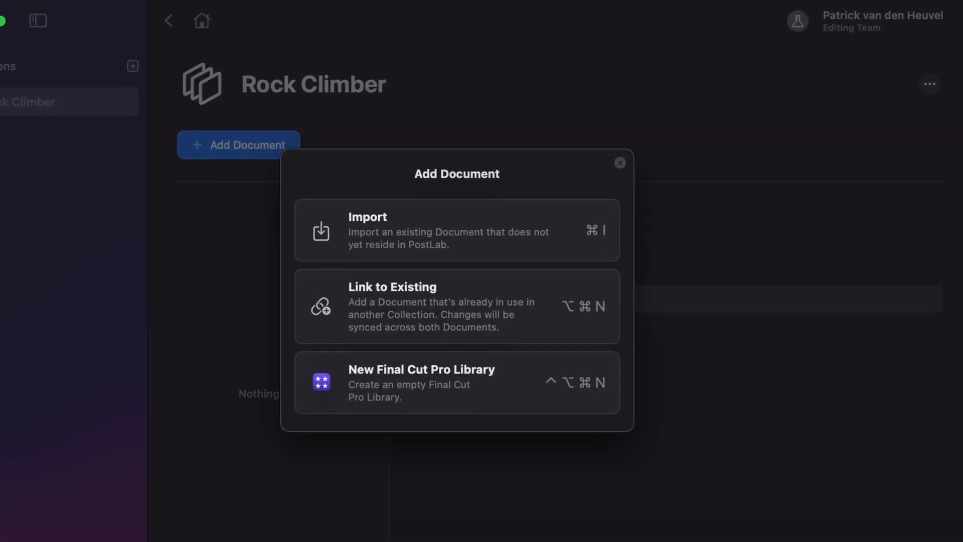
key(super+i)
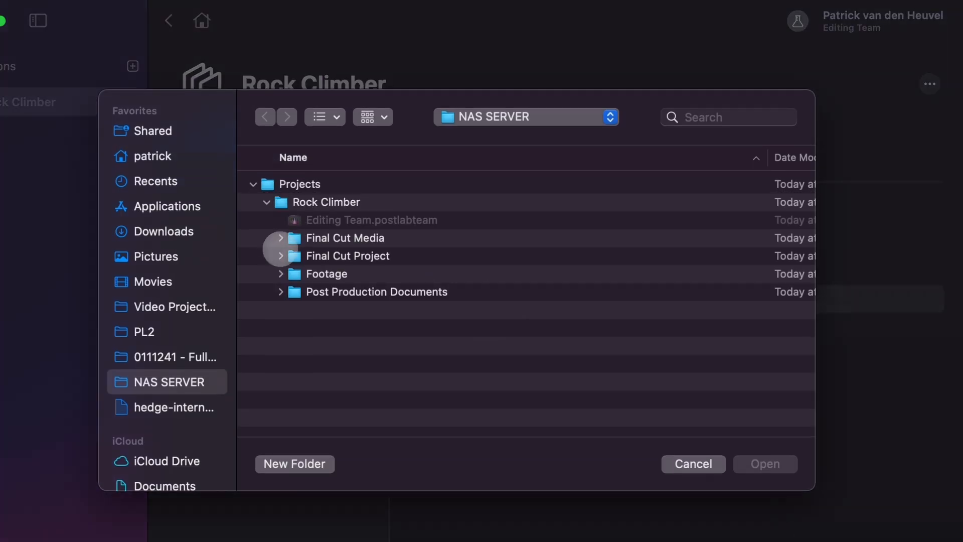
click(281, 256)
click(336, 272)
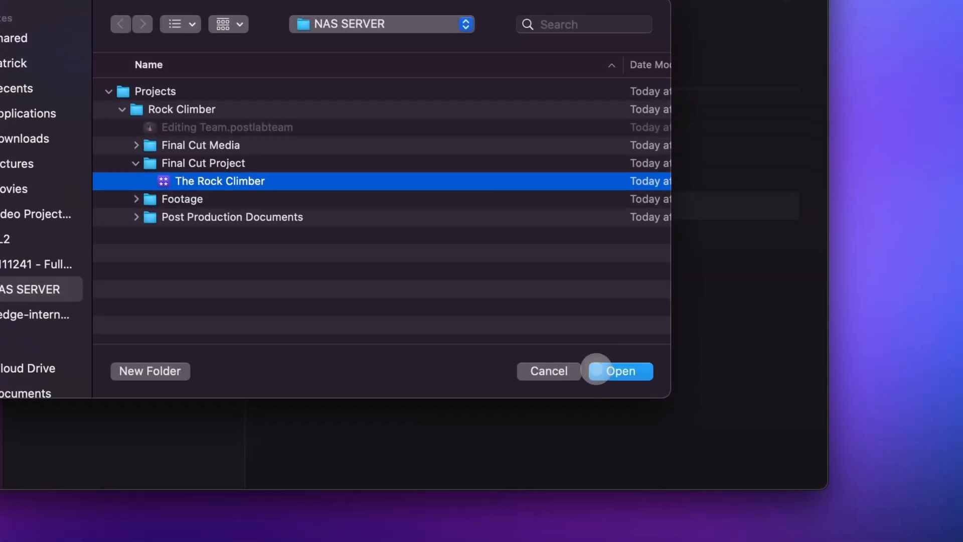
click(739, 446)
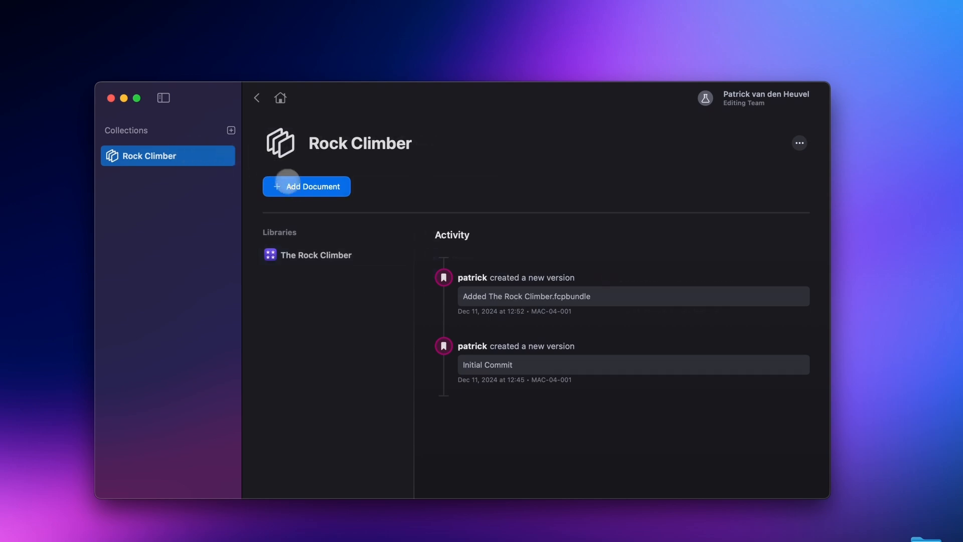
- Import the Rock Climber Script from the Post Production Documents folder into the collection and select it
click(294, 191)
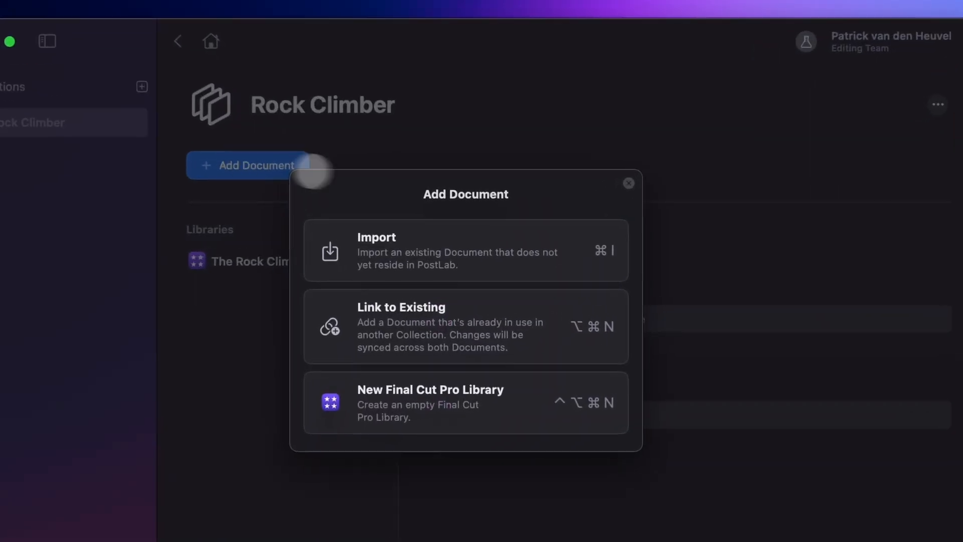
click(466, 242)
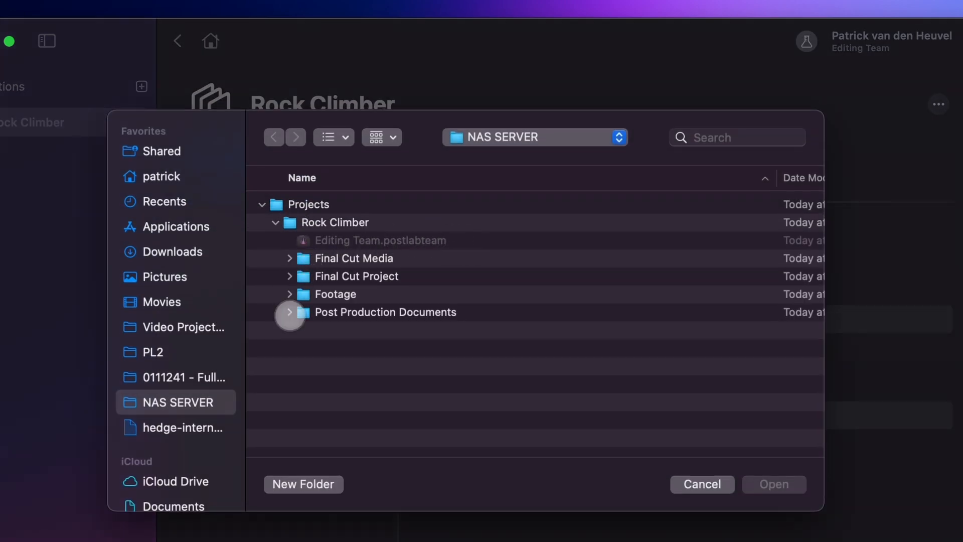
click(290, 313)
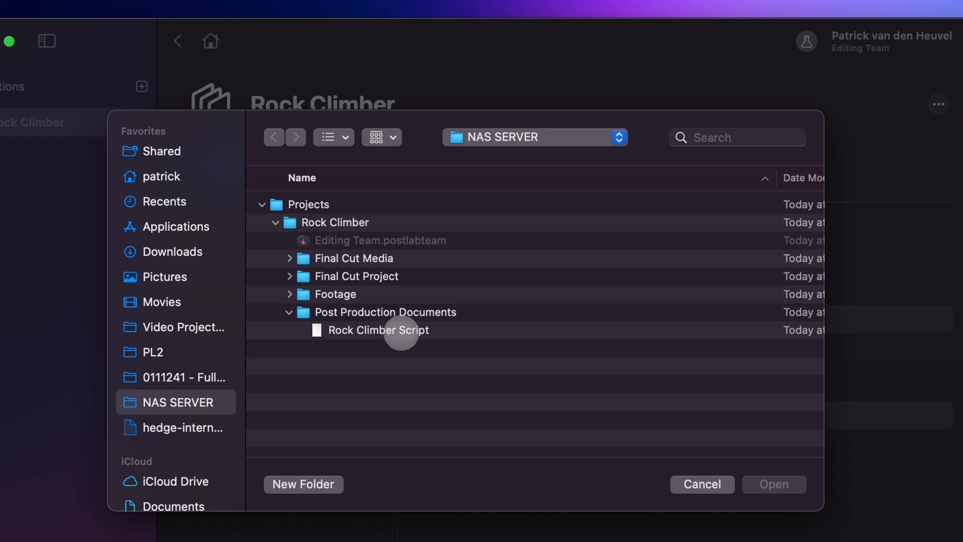
click(404, 332)
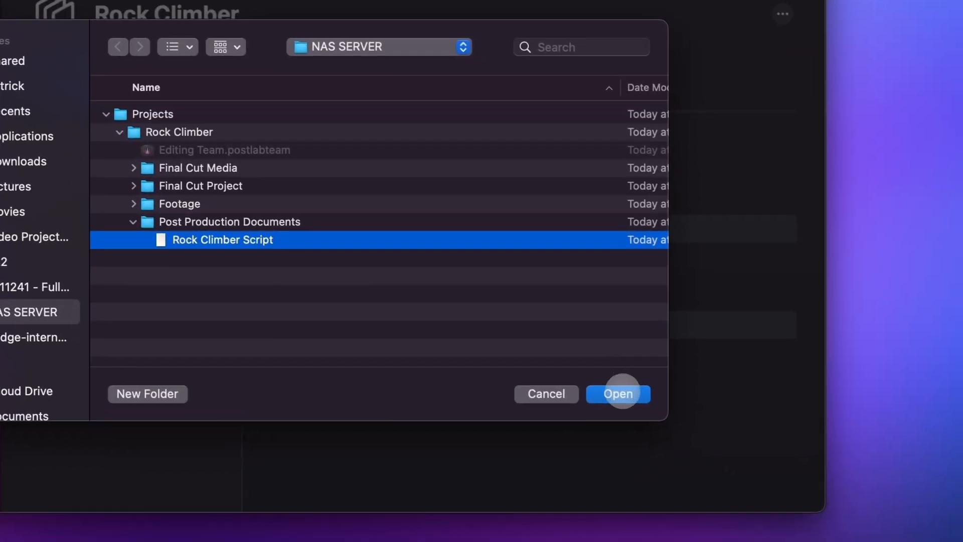
click(777, 485)
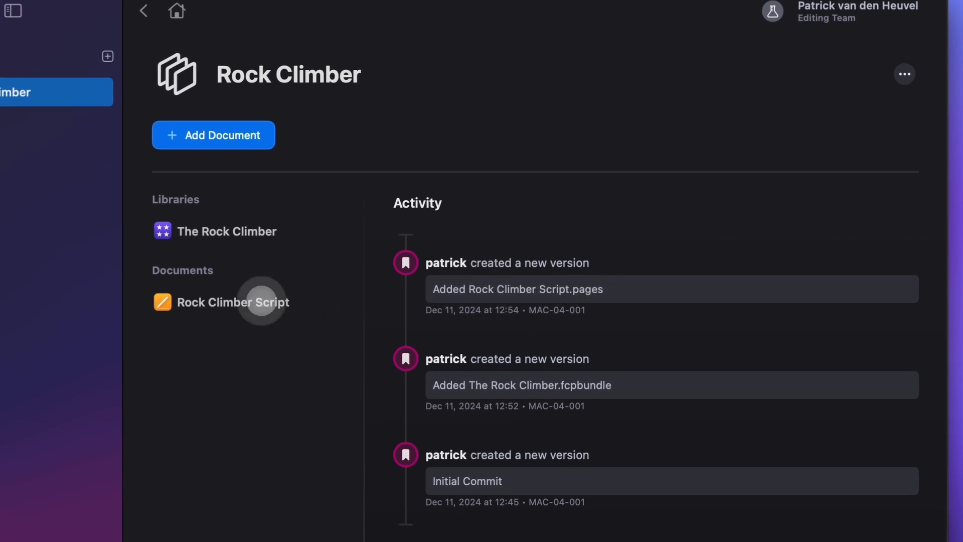
click(258, 301)
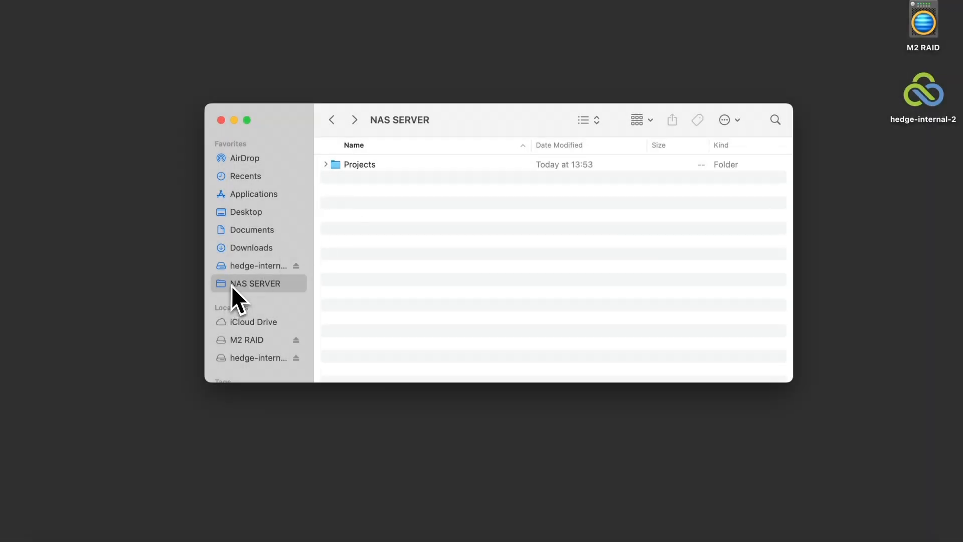
- Expand the Projects folder on the NAS SERVER and open the Editing Team.postlabteam bundle
click(338, 166)
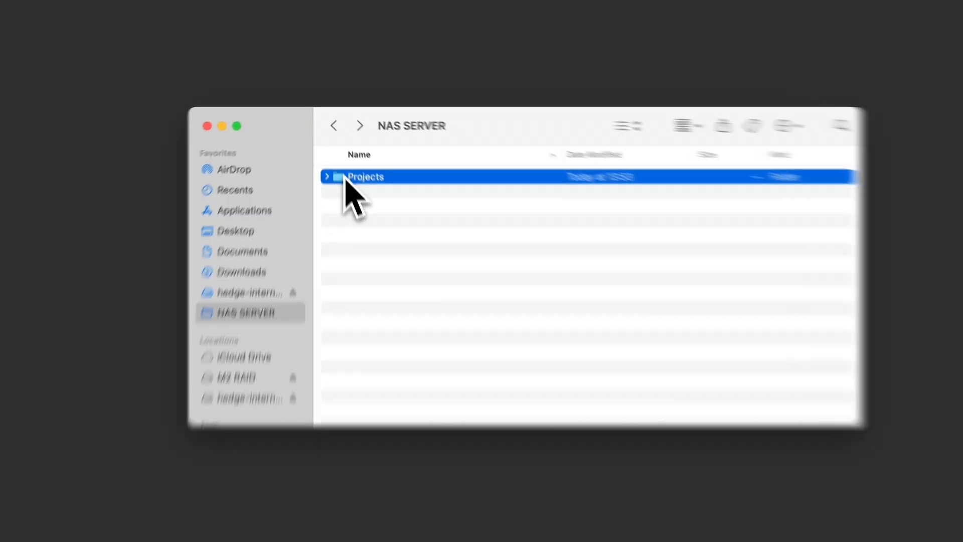
click(326, 165)
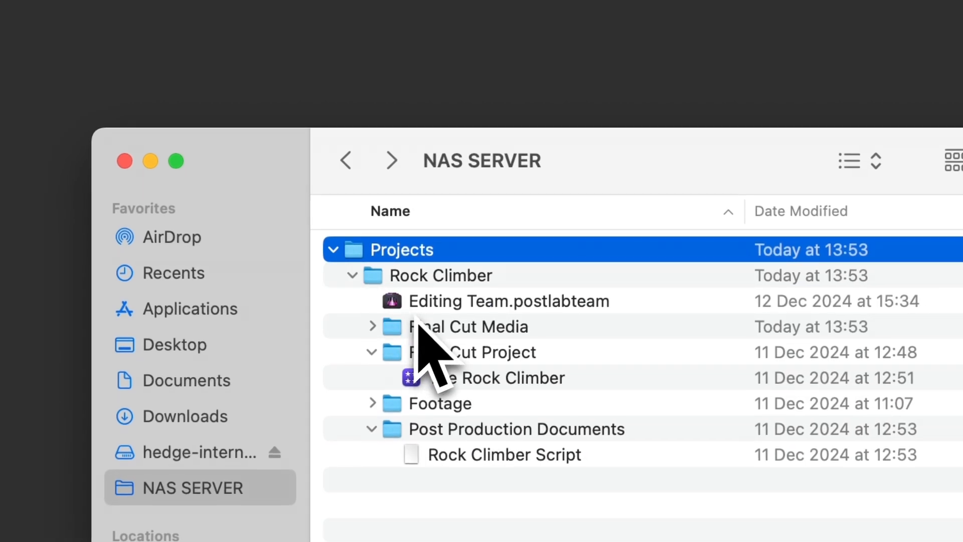
click(438, 308)
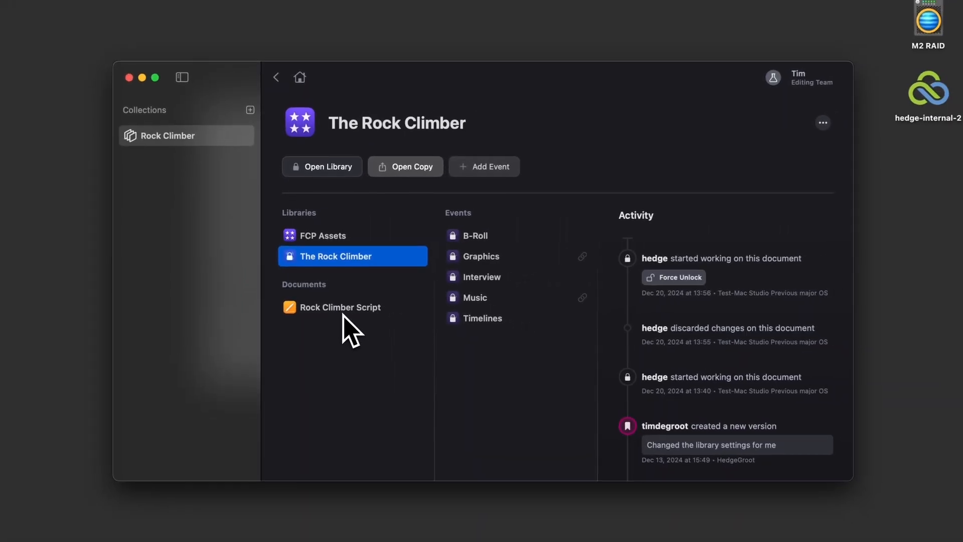
- Open the Rock Climber Script document for editing in Pages and return to its entry in the PostLab collection
click(423, 341)
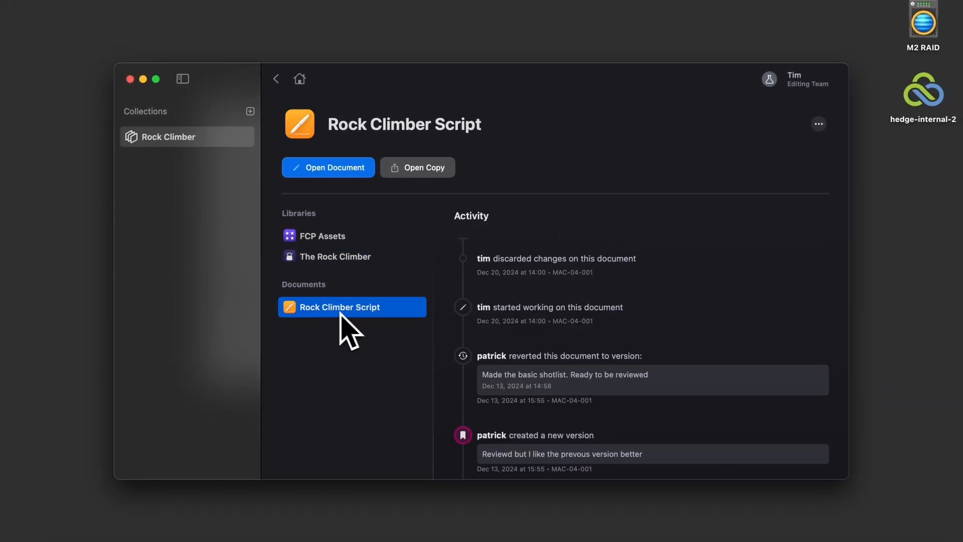
click(328, 173)
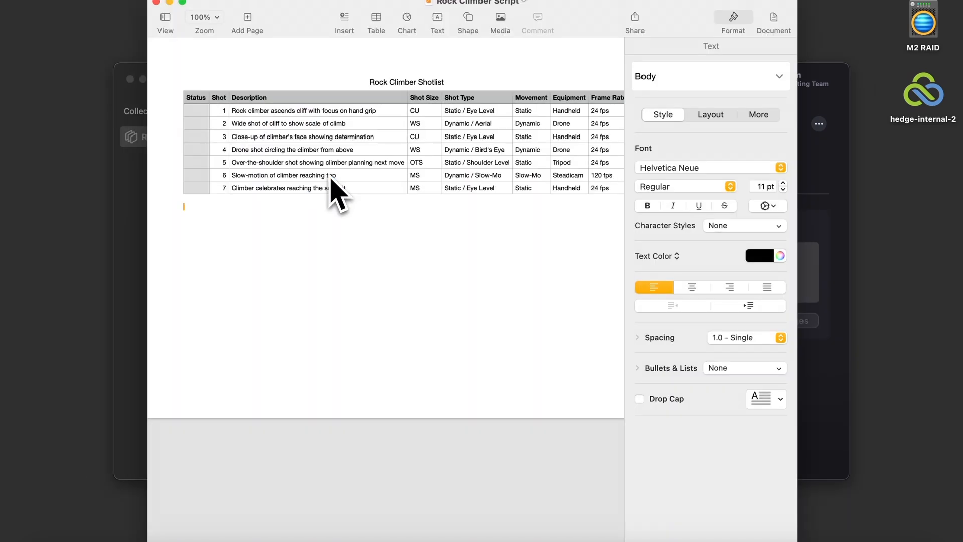
click(142, 280)
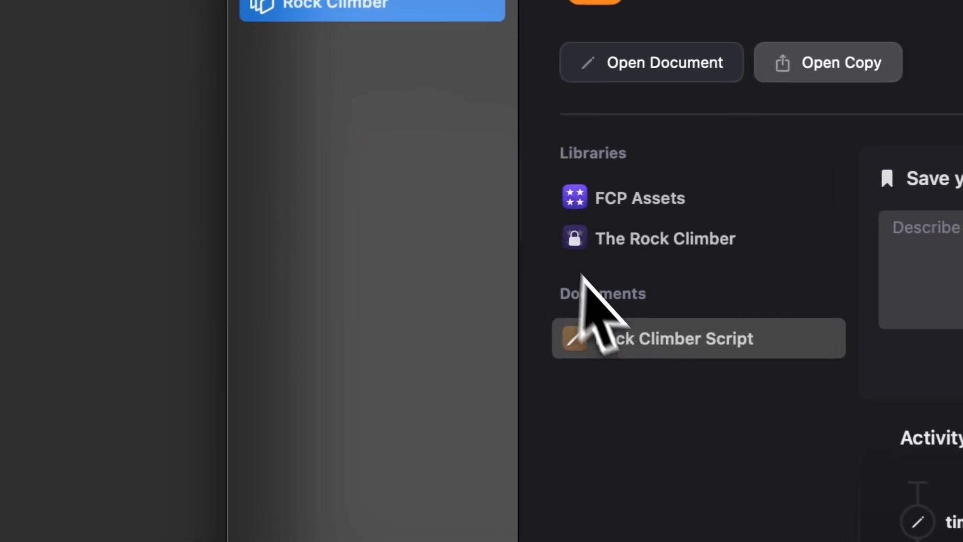
click(589, 354)
click(314, 48)
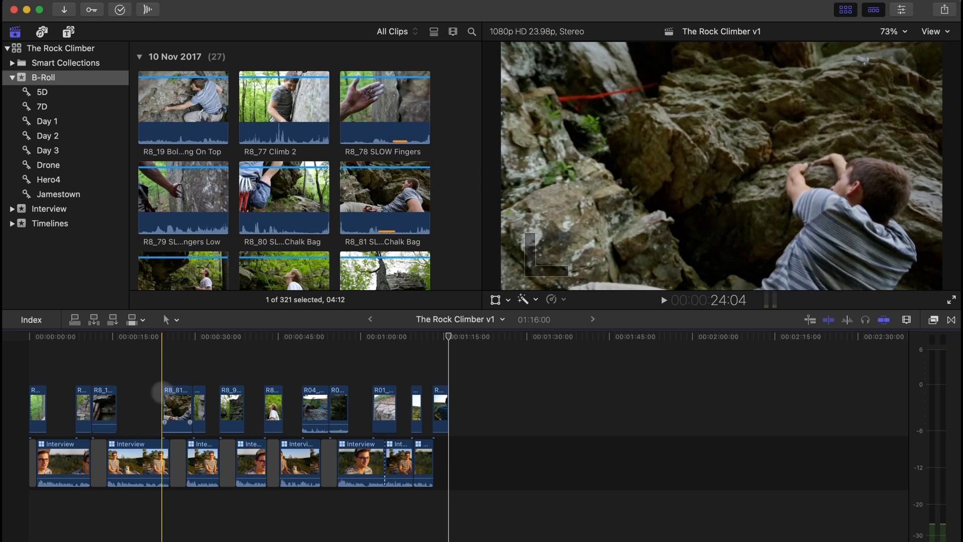
- Switch to Finder and locate the FCP Assets library inside the Assets folder on the NAS SERVER
key(super+Tab)
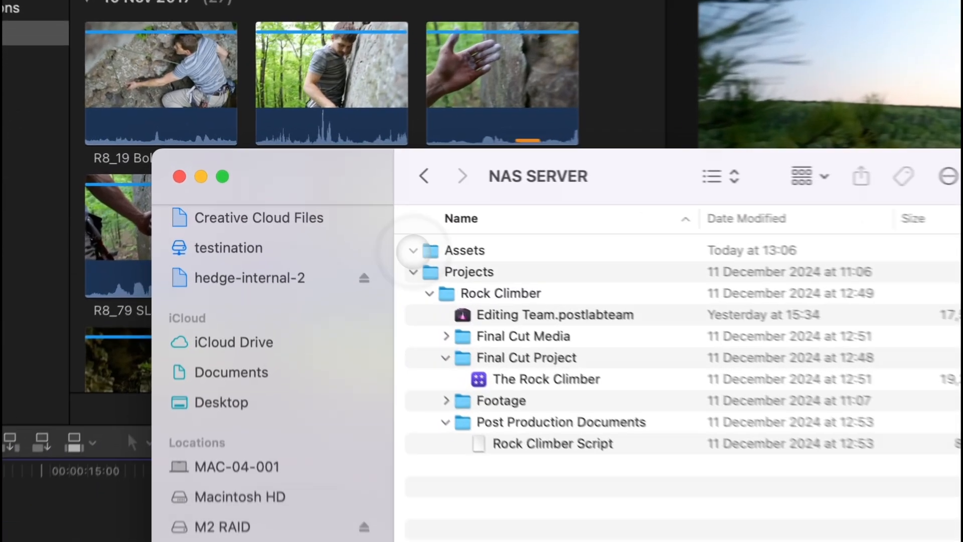
click(332, 206)
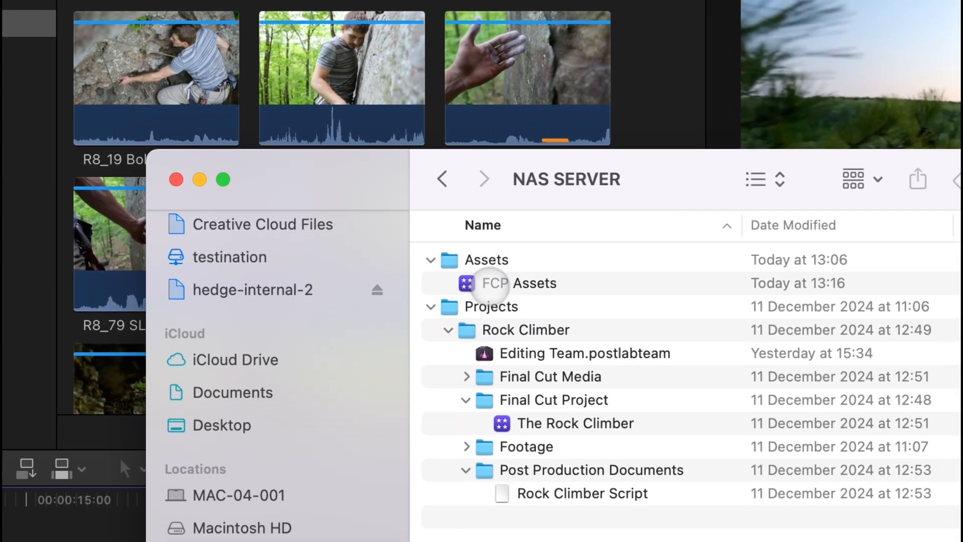
click(367, 219)
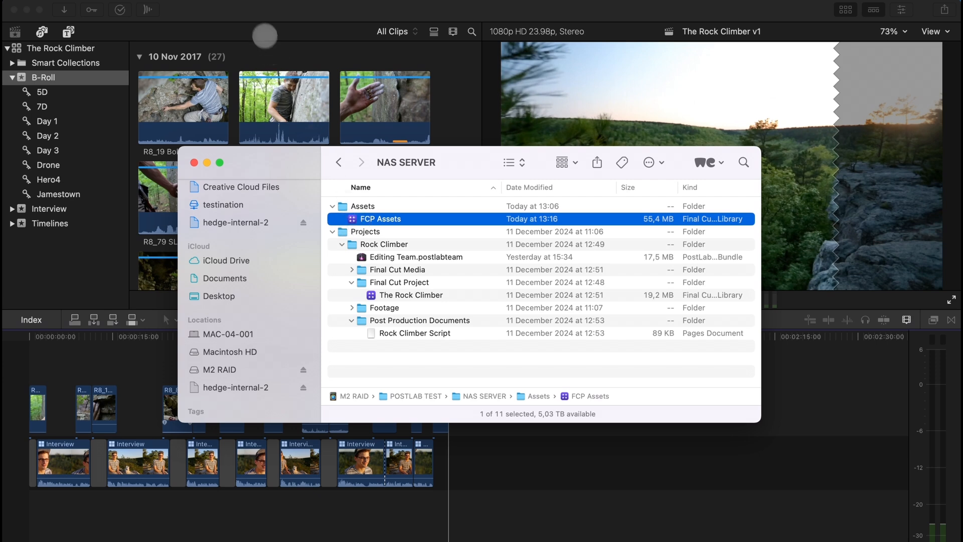
- Switch to PostLab and save the changes to The Rock Climber library as a version described "Picture edit ready"
click(259, 19)
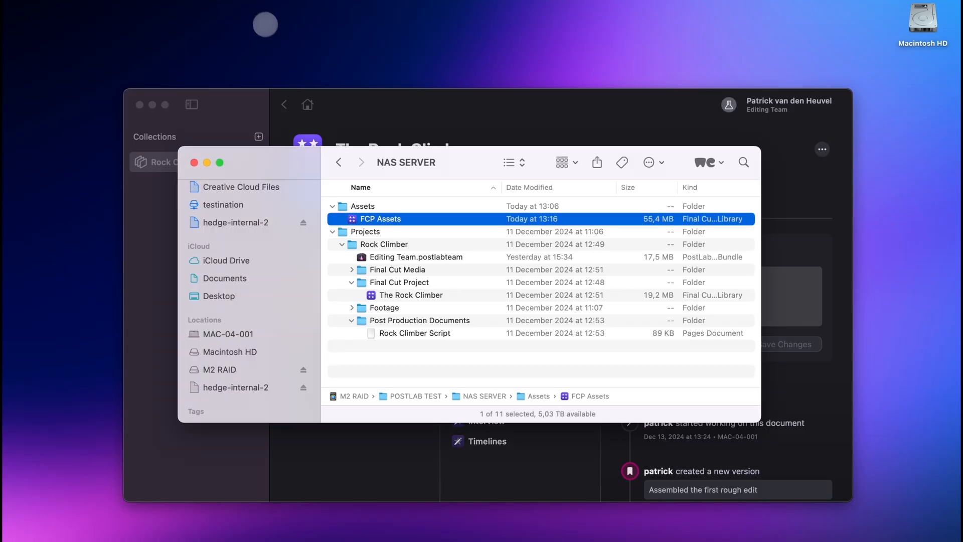
click(402, 115)
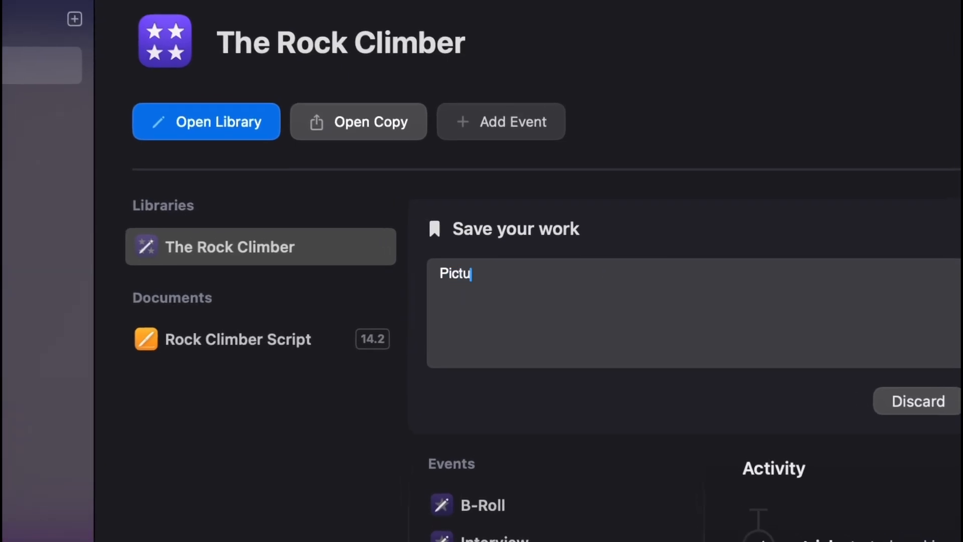
text(y)
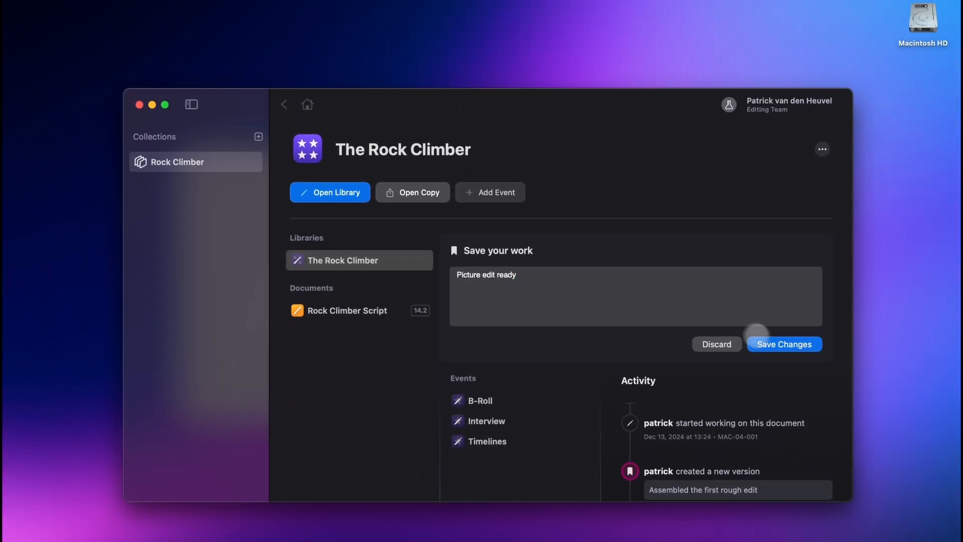
click(789, 343)
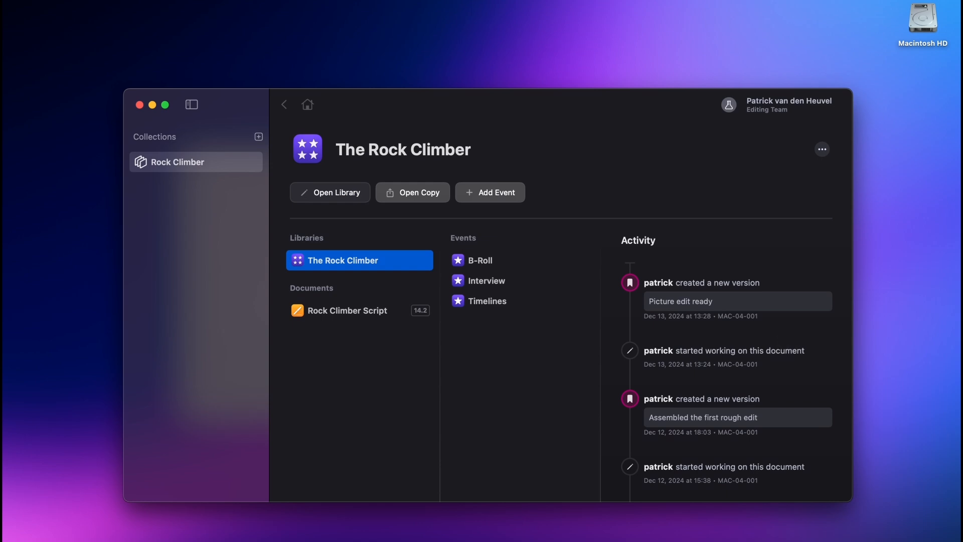
- Add the FCP Assets library from the Assets folder on the NAS SERVER to the Rock Climber collection
mouse_move(745, 324)
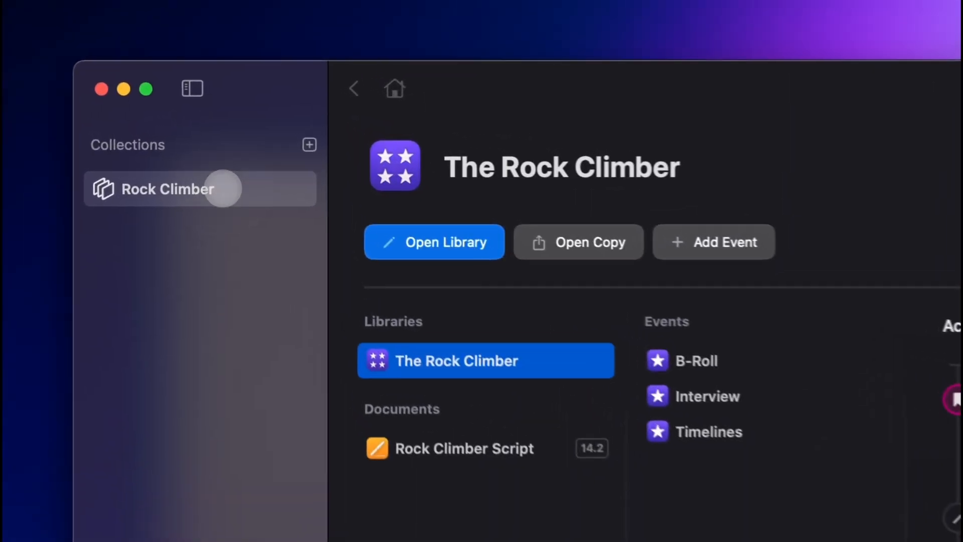
click(224, 189)
click(463, 249)
click(679, 348)
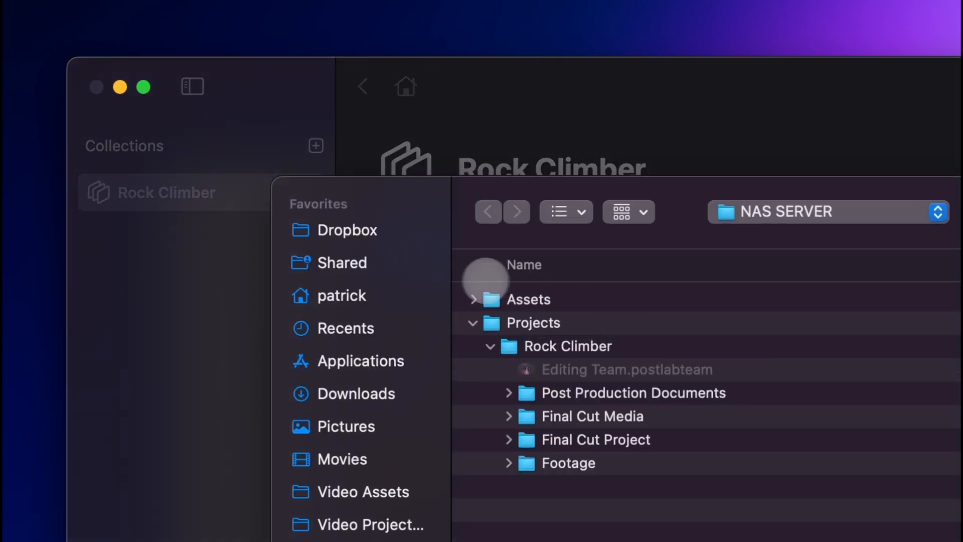
click(474, 299)
click(582, 322)
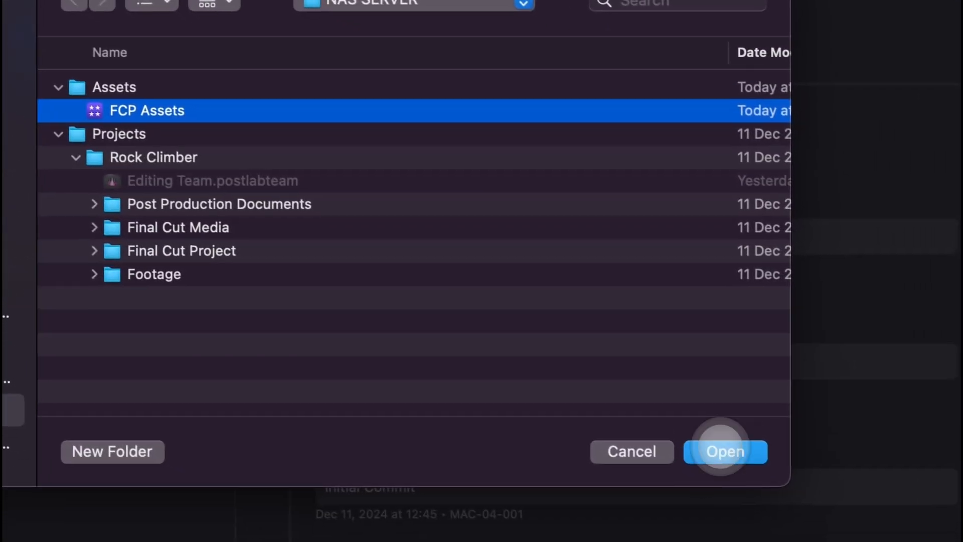
click(791, 486)
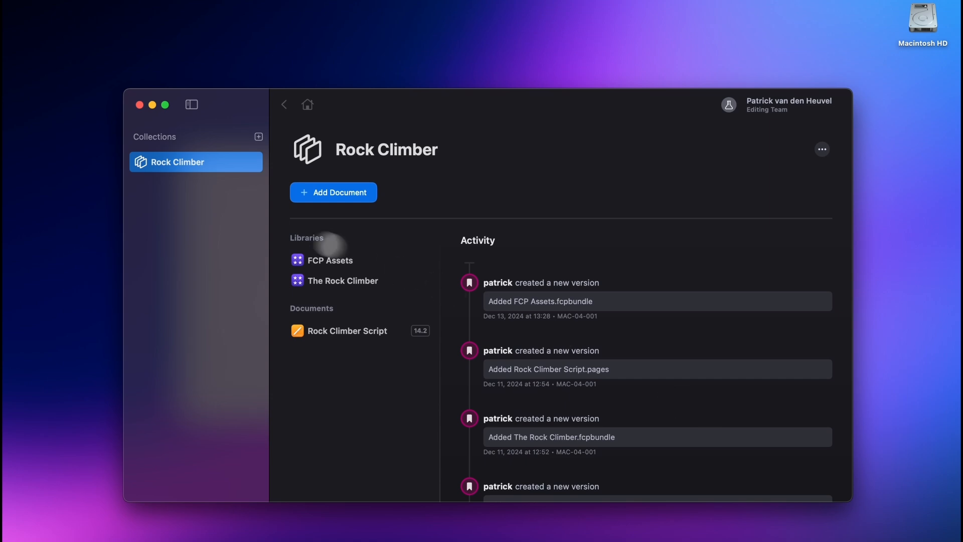
- Examine the FCP Assets library and the activity of its Graphics and Music events
click(326, 259)
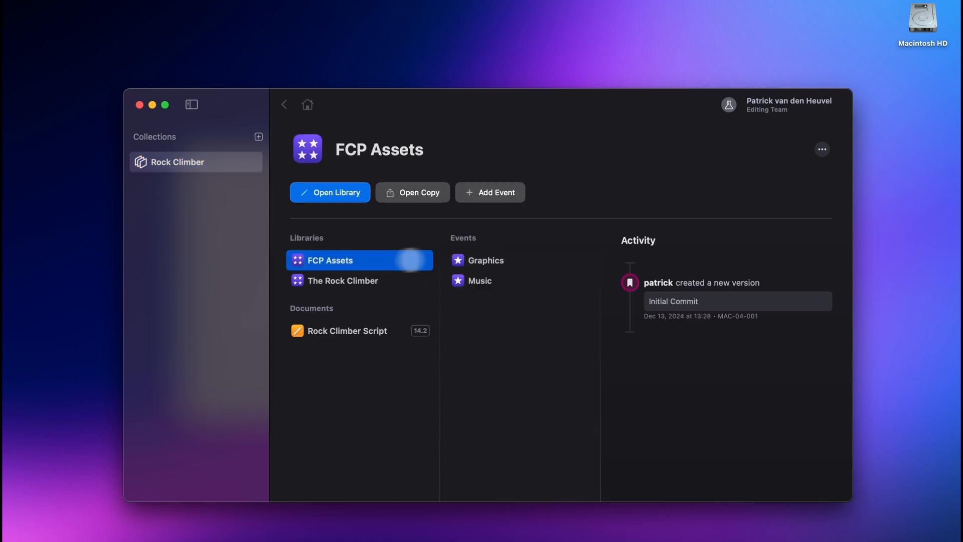
click(498, 258)
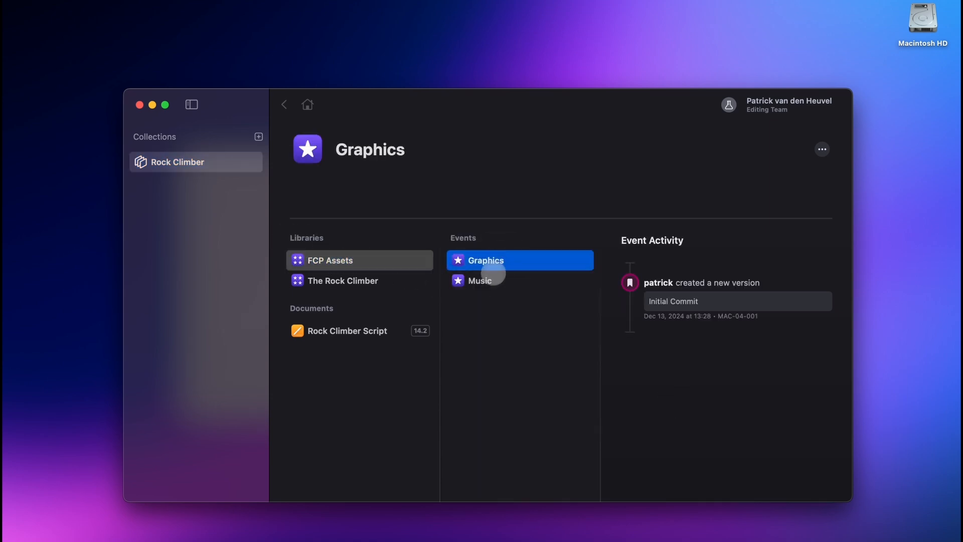
click(503, 286)
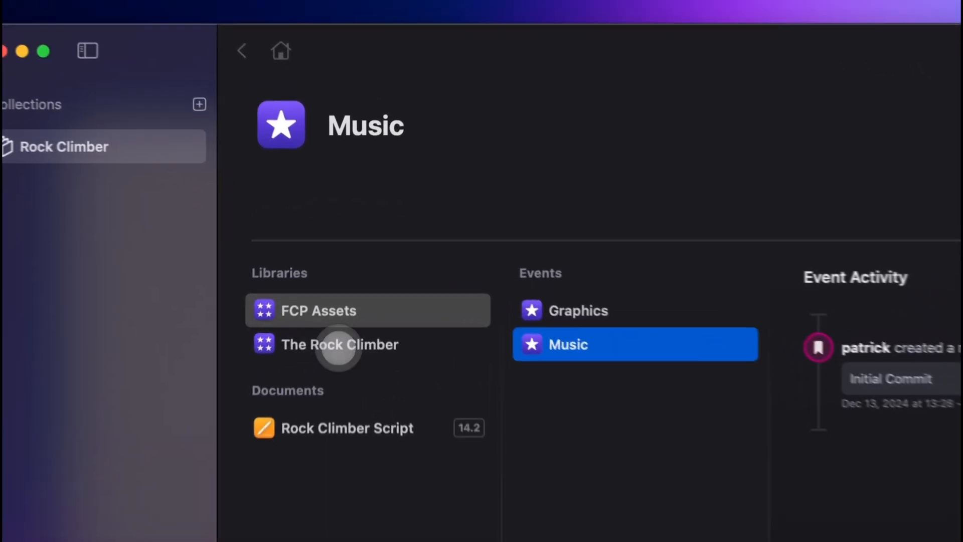
- Link the Graphics and Music events from FCP Assets into The Rock Climber library
click(341, 282)
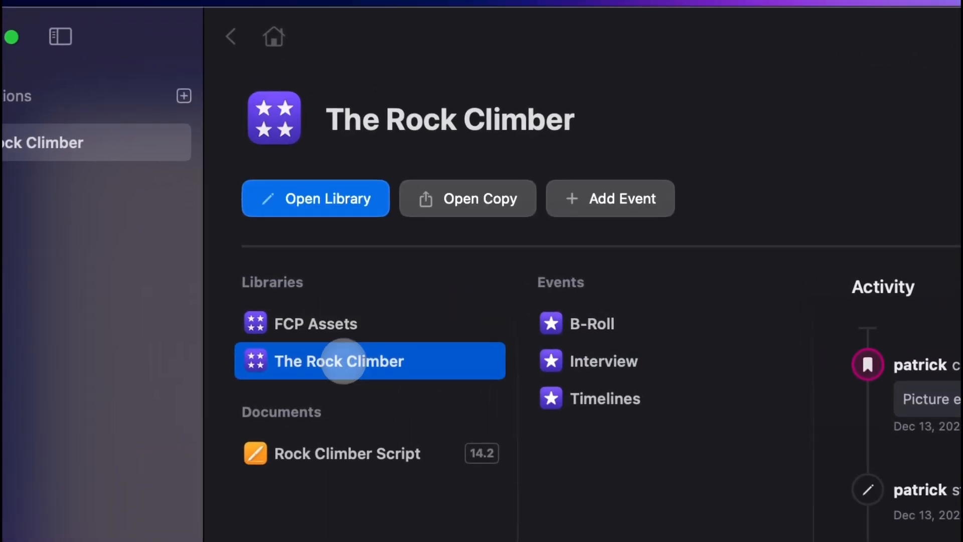
click(592, 198)
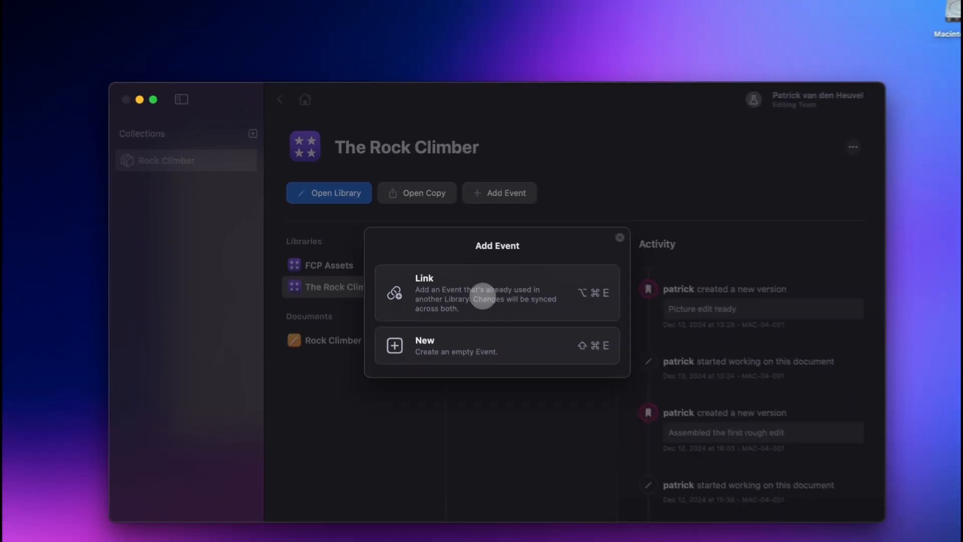
click(577, 349)
click(276, 191)
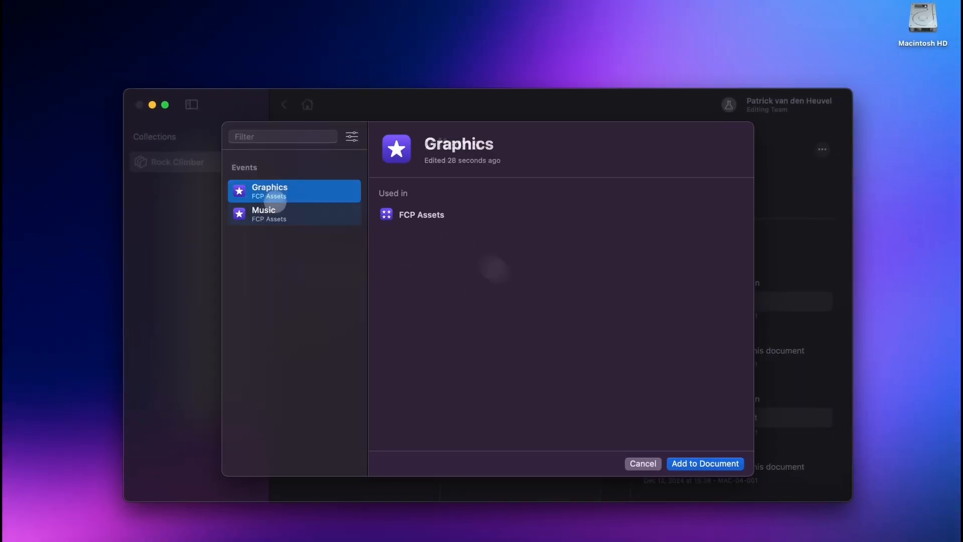
shift+click(275, 209)
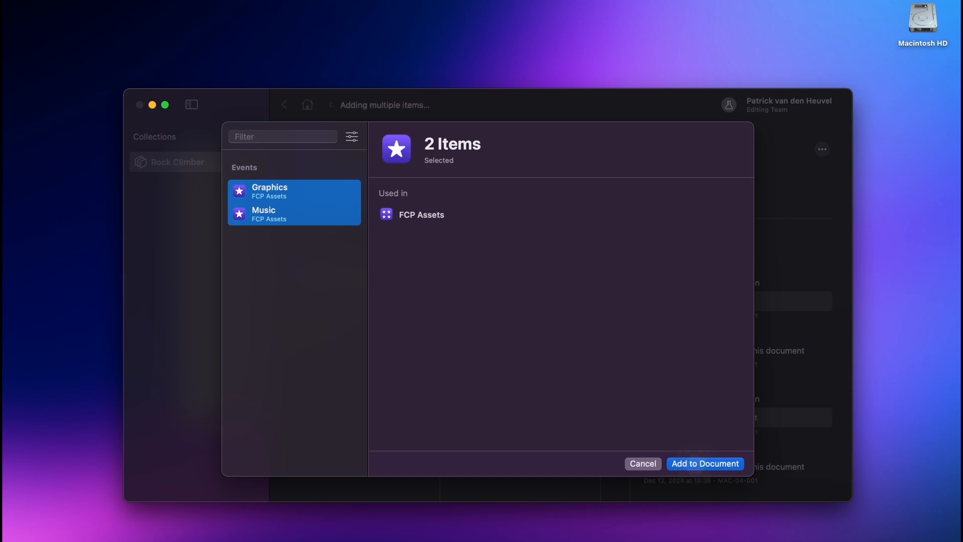
click(695, 464)
- Open The Rock Climber library in Final Cut Pro, view its Music event, and check the linked Graphics event in PostLab
click(366, 280)
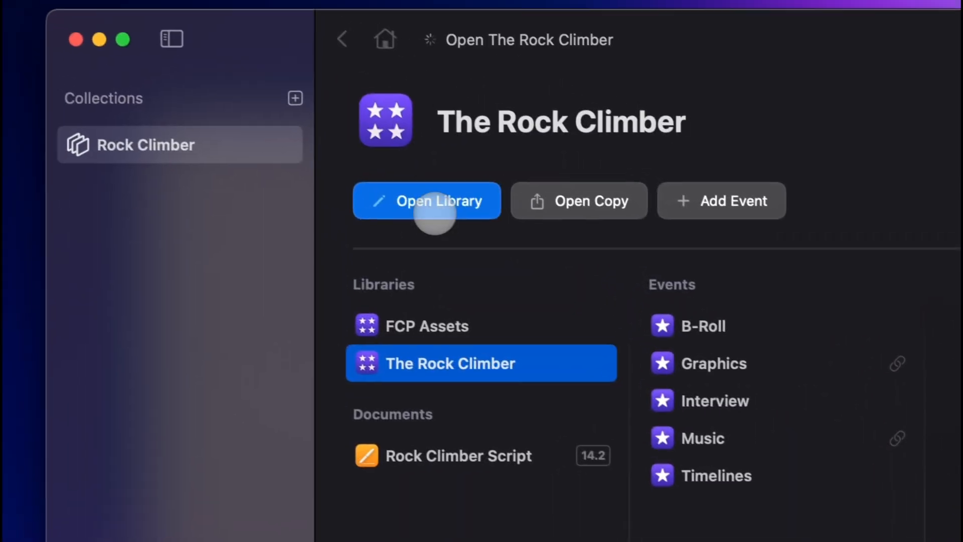
click(213, 133)
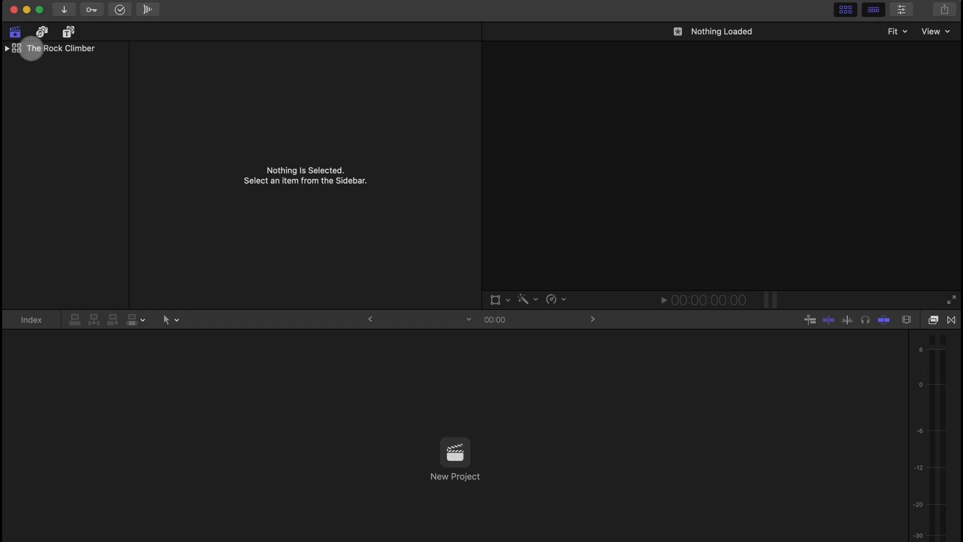
click(6, 48)
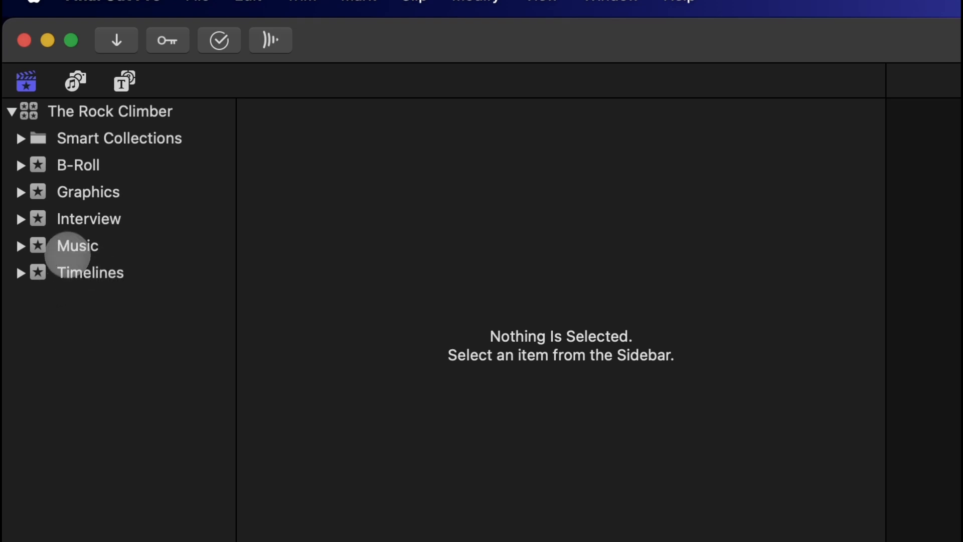
click(61, 246)
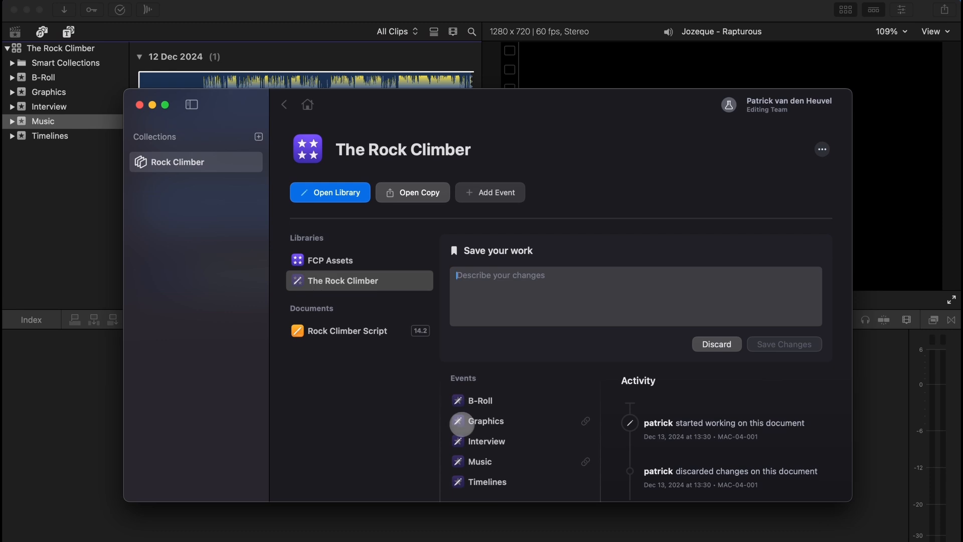
click(472, 422)
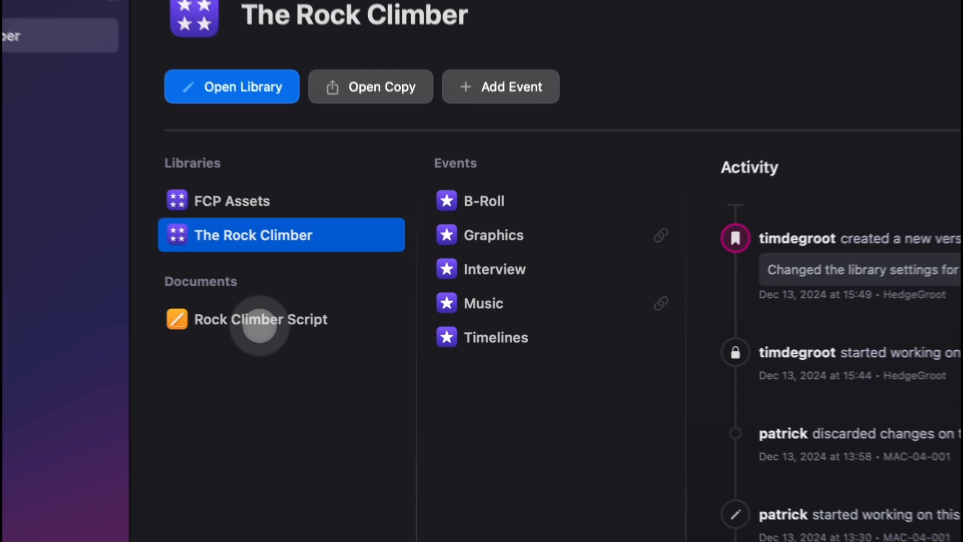
- Open the Rock Climber Script document in Pages and review the "Fly over the summit" row in the shotlist
click(354, 327)
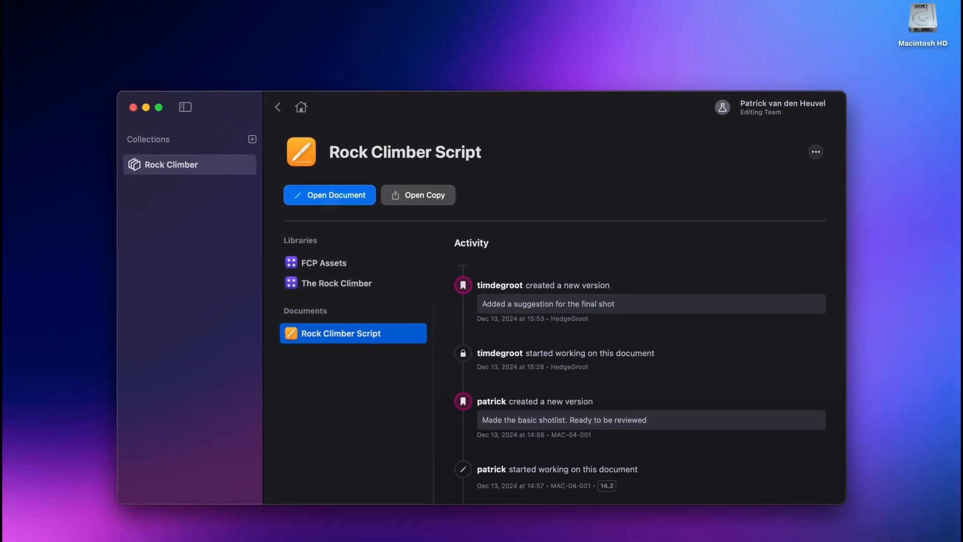
click(330, 196)
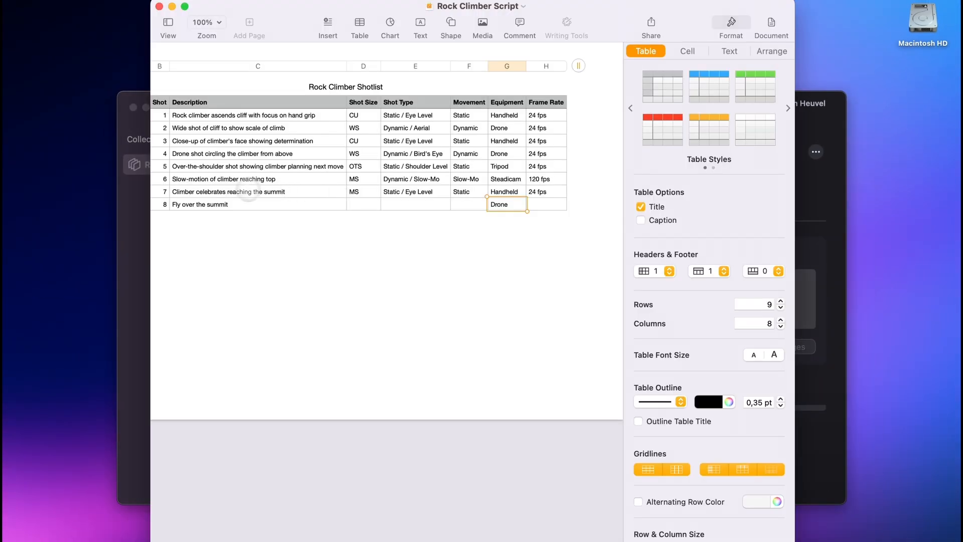
click(238, 204)
scroll(231, 205, left, 3)
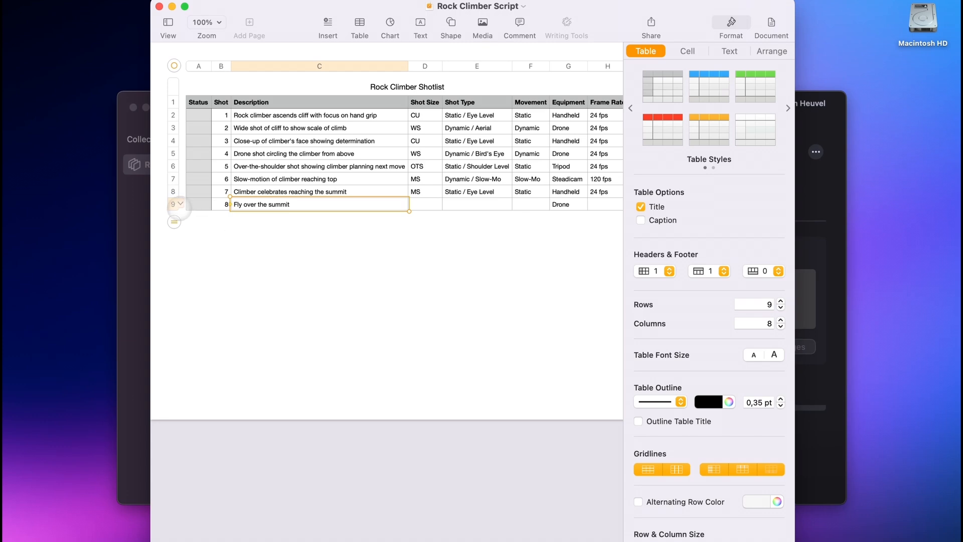
scroll(179, 207, right, 3)
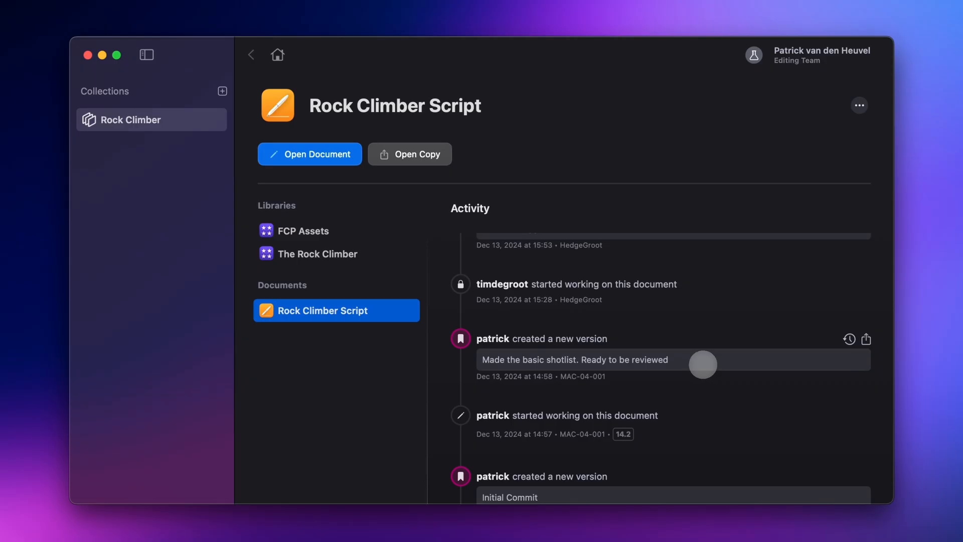
- Revert the Rock Climber Script to the version "Made the basic shotlist. Ready to be reviewed" and check its activity
scroll(703, 365, up, 4)
scroll(667, 327, down, 4)
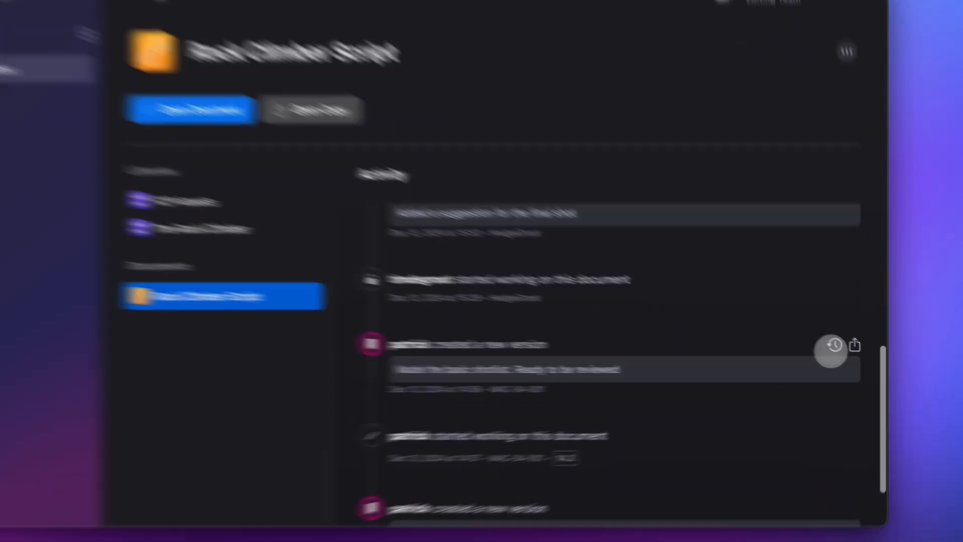
click(849, 352)
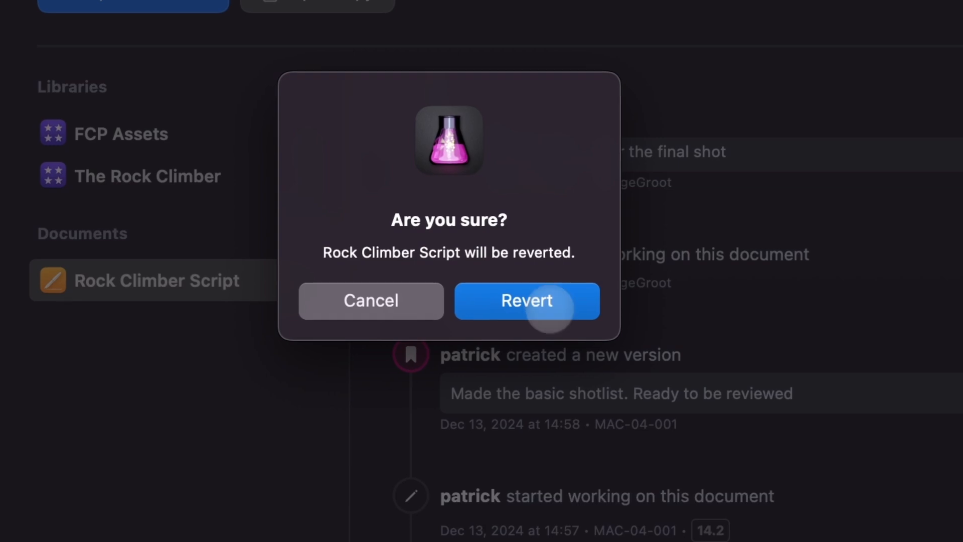
click(527, 301)
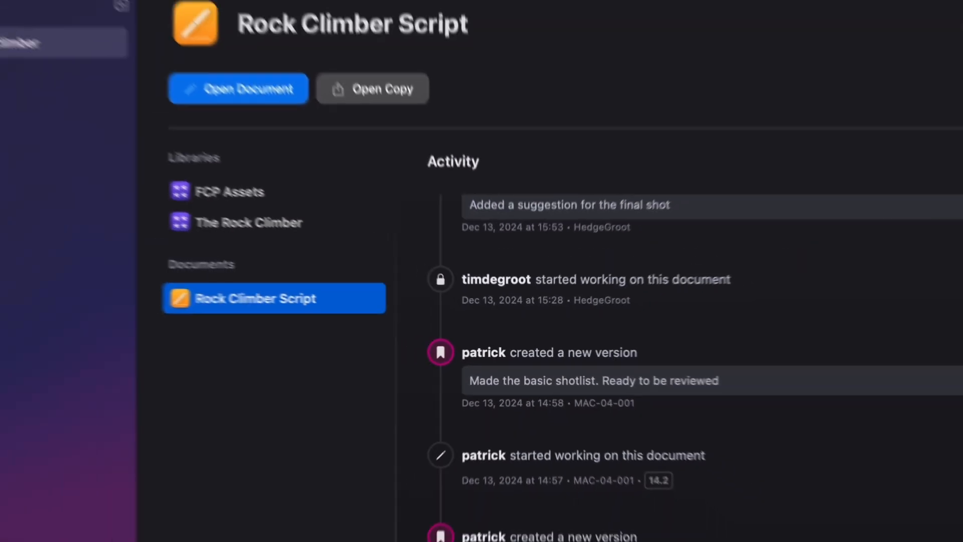
scroll(538, 387, up, 10)
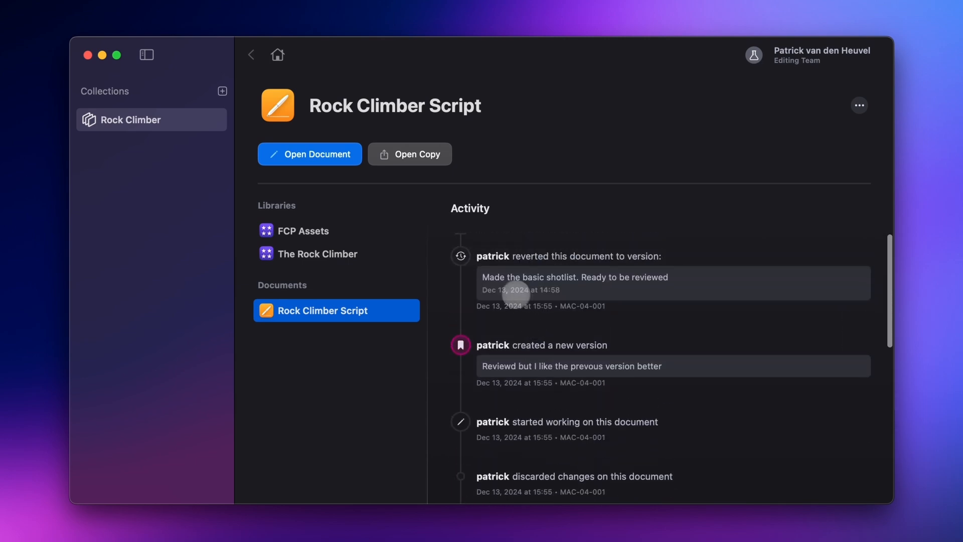